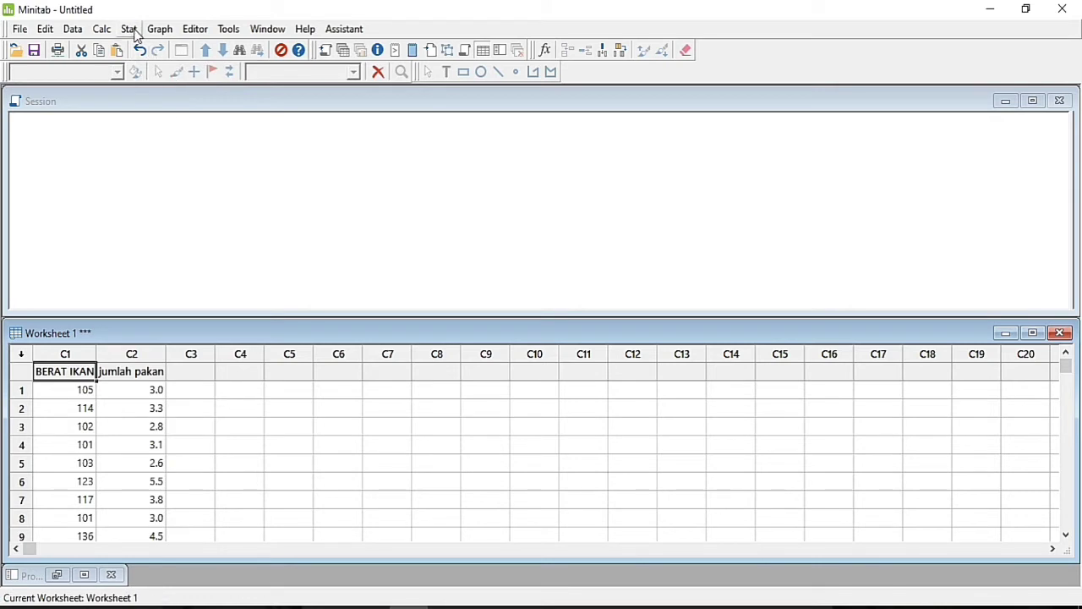
# Set up a Fit Regression Model analysis with BERAT IKAN as the response and jumlah pakan as the continuous predictor
pyautogui.click(129, 29)
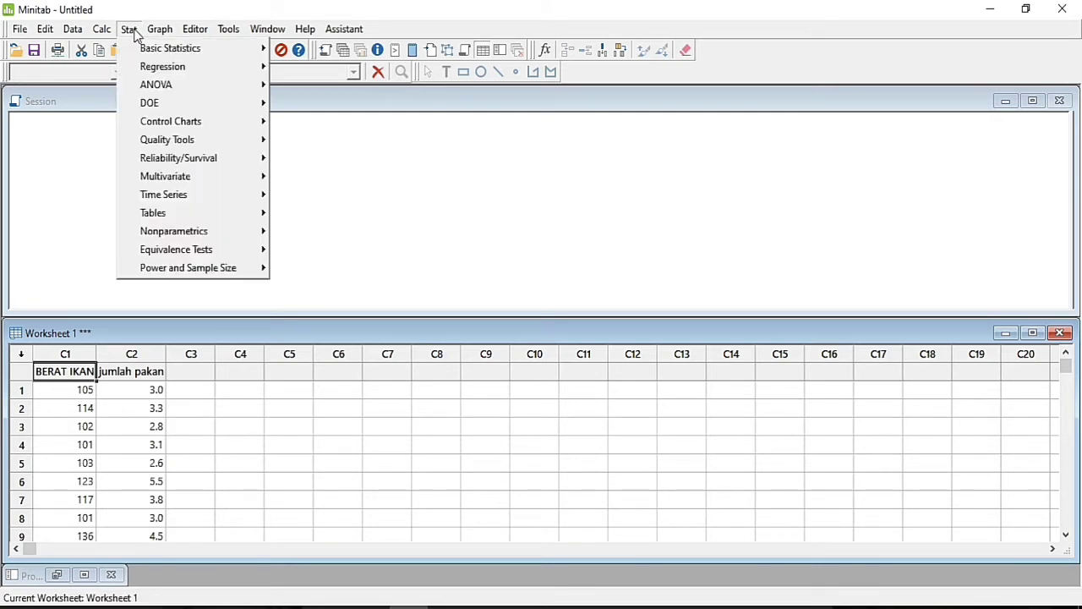
pyautogui.moveTo(155, 70)
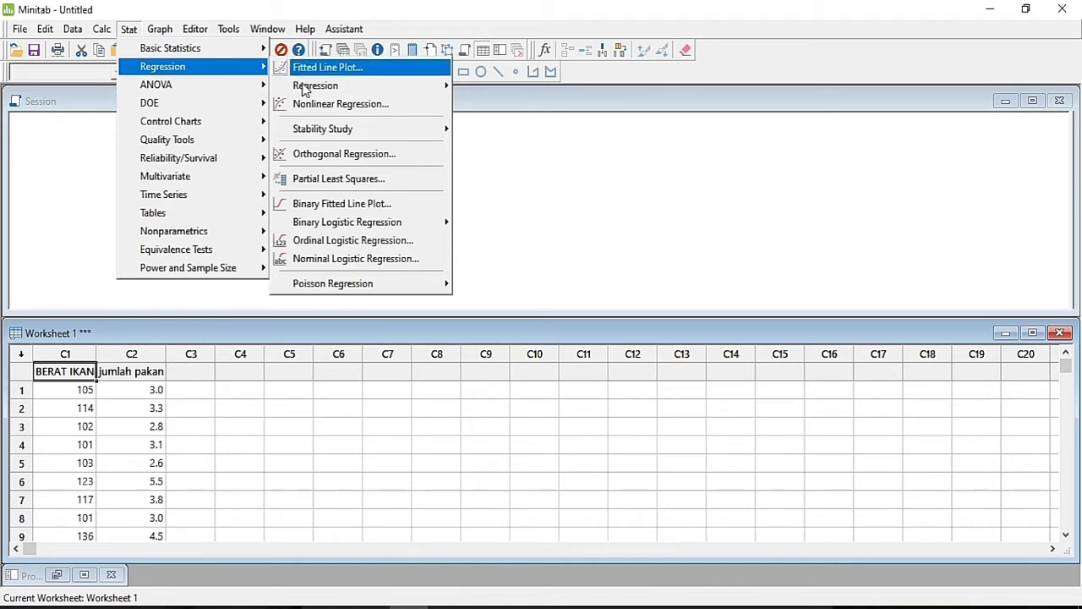
pyautogui.moveTo(302, 90)
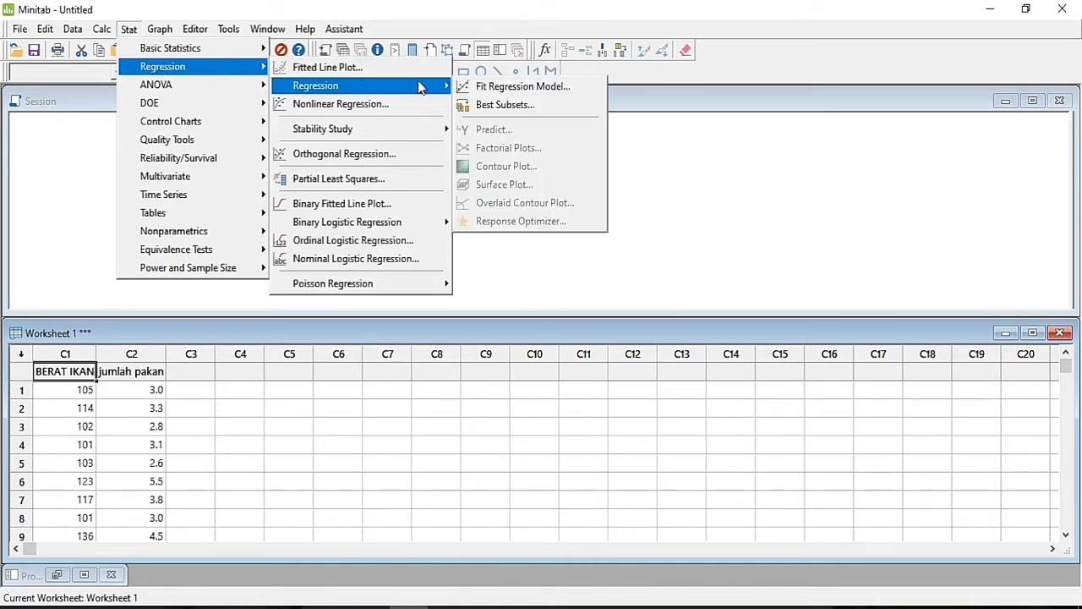
pyautogui.click(485, 87)
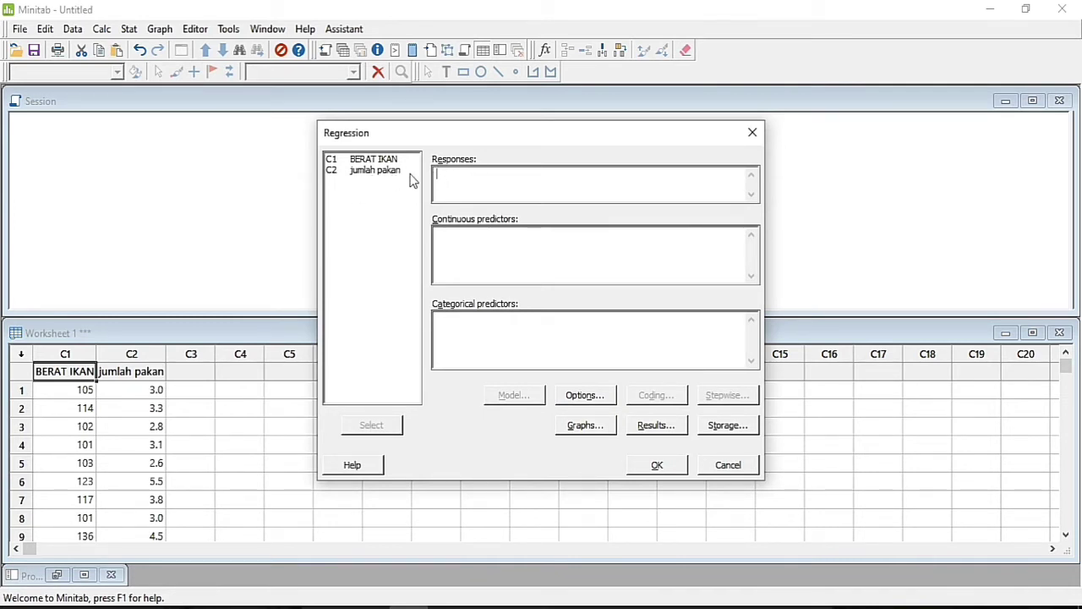
pyautogui.click(372, 162)
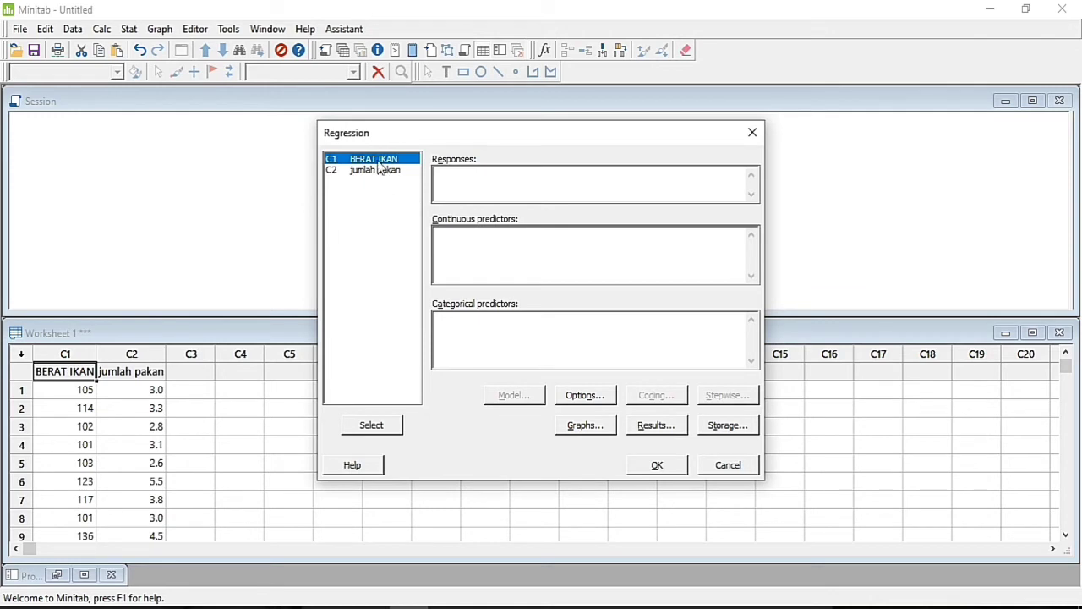
pyautogui.click(391, 429)
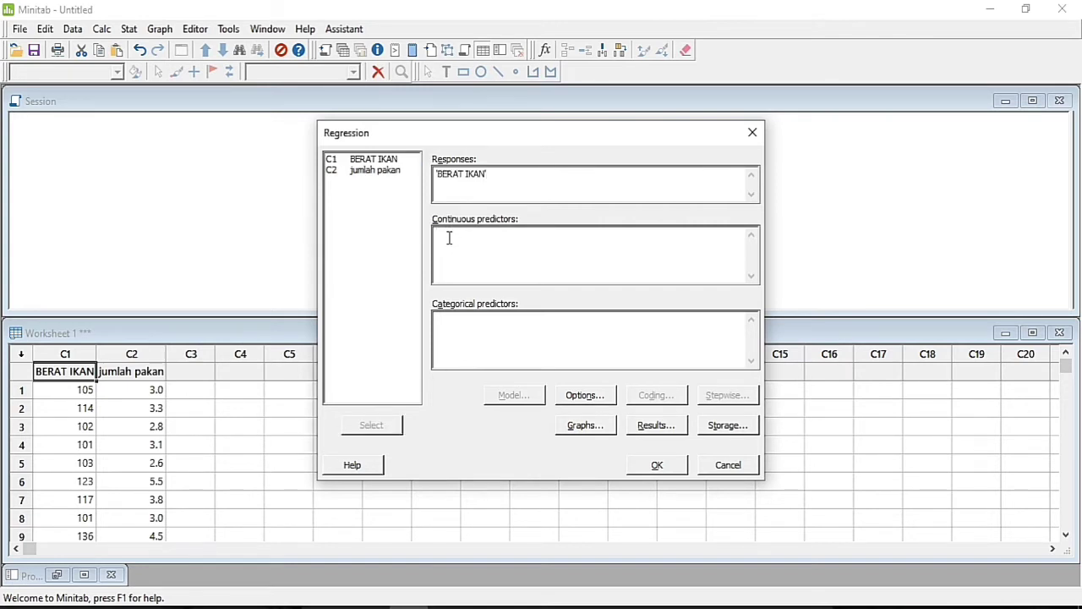
pyautogui.click(369, 175)
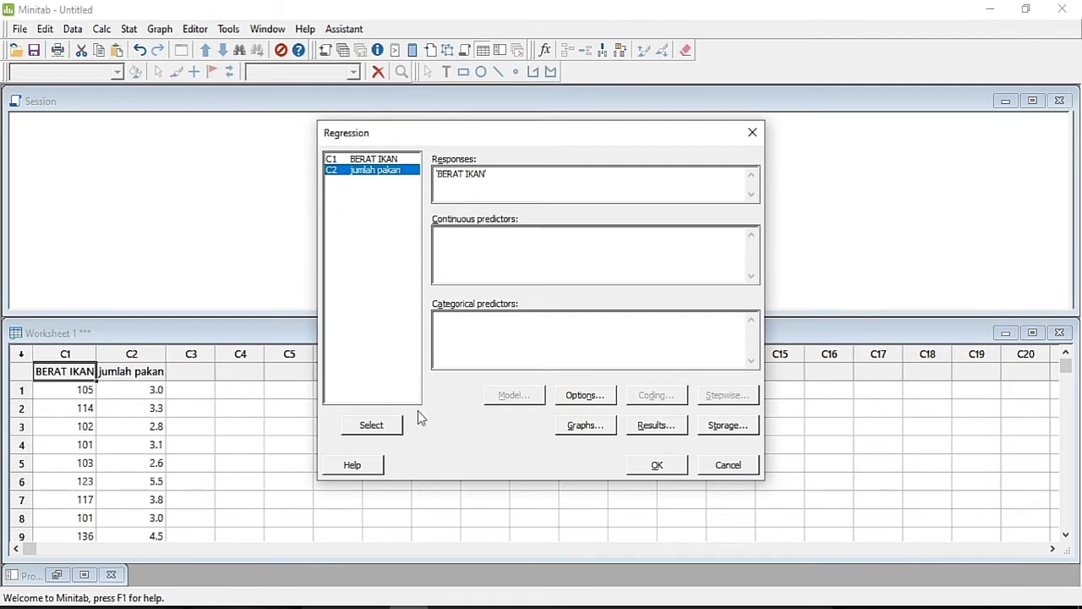
pyautogui.click(391, 429)
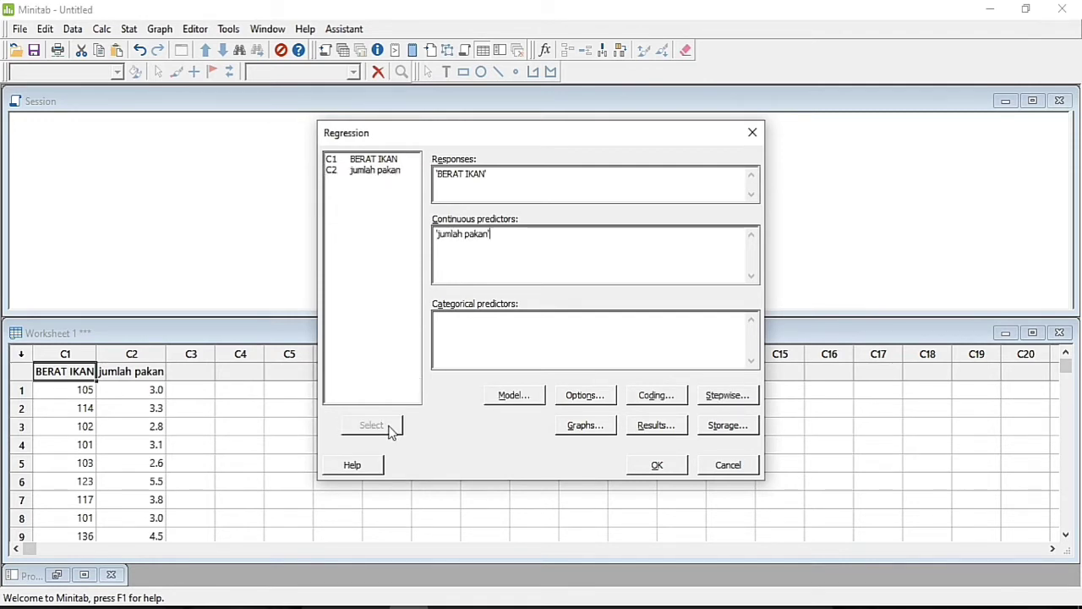
# Request individual residual plots for the regression: histogram, normal probability plot, residuals versus fits, and residuals versus order
pyautogui.click(568, 431)
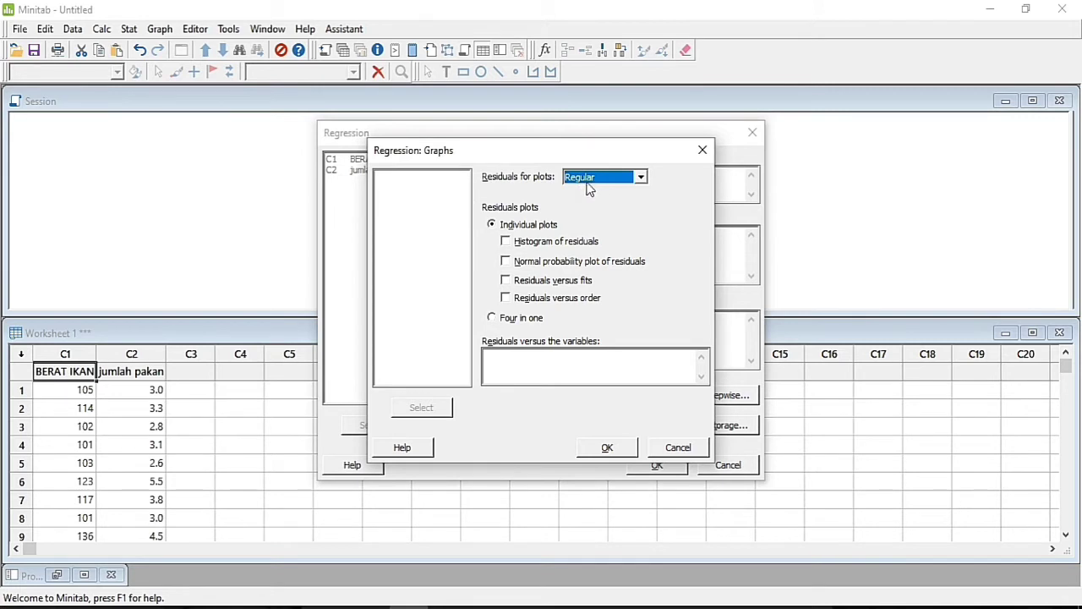
pyautogui.click(506, 242)
pyautogui.click(506, 261)
pyautogui.click(506, 282)
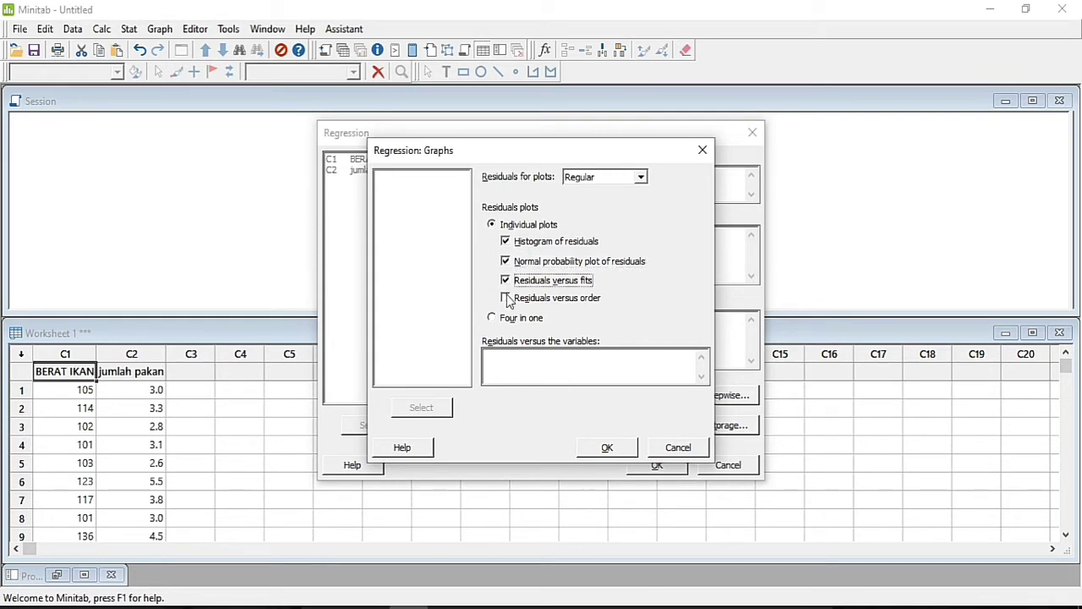
pyautogui.click(507, 300)
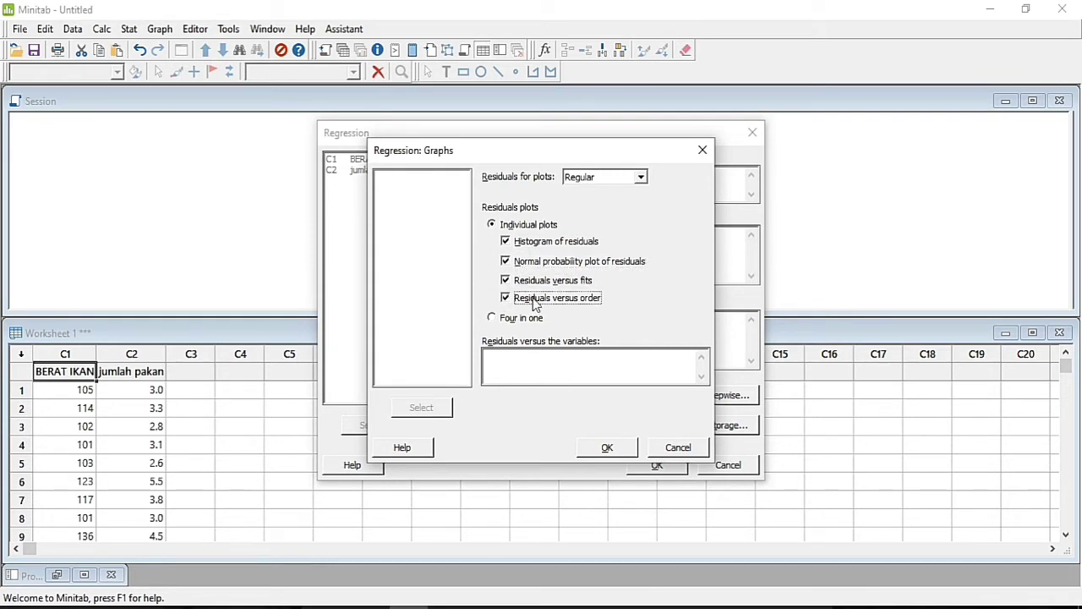
pyautogui.click(611, 448)
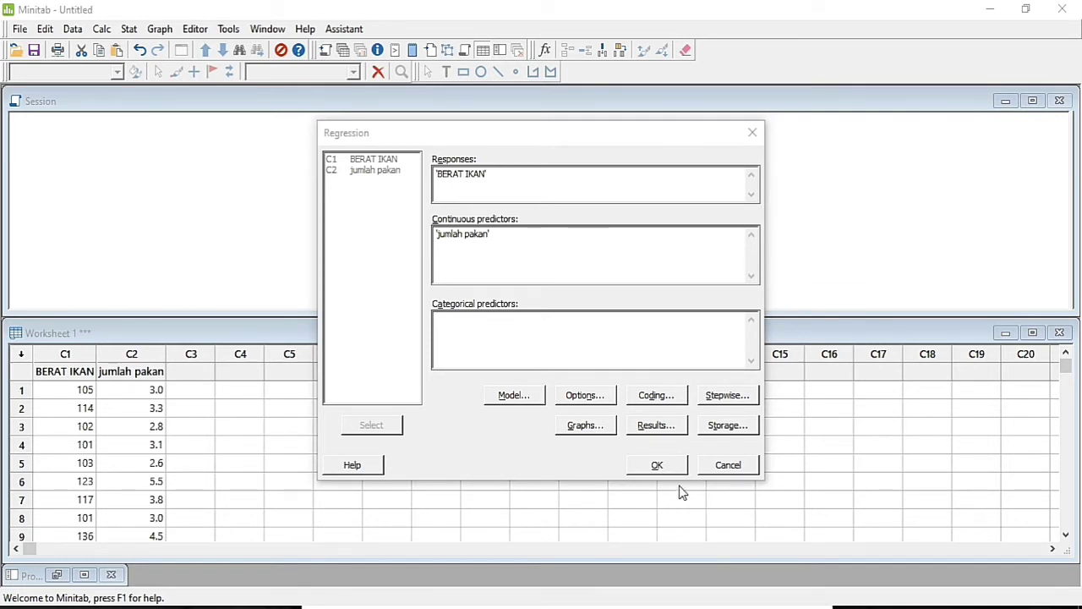
# Set the regression to store fits and residuals in the worksheet, and run the analysis
pyautogui.click(713, 429)
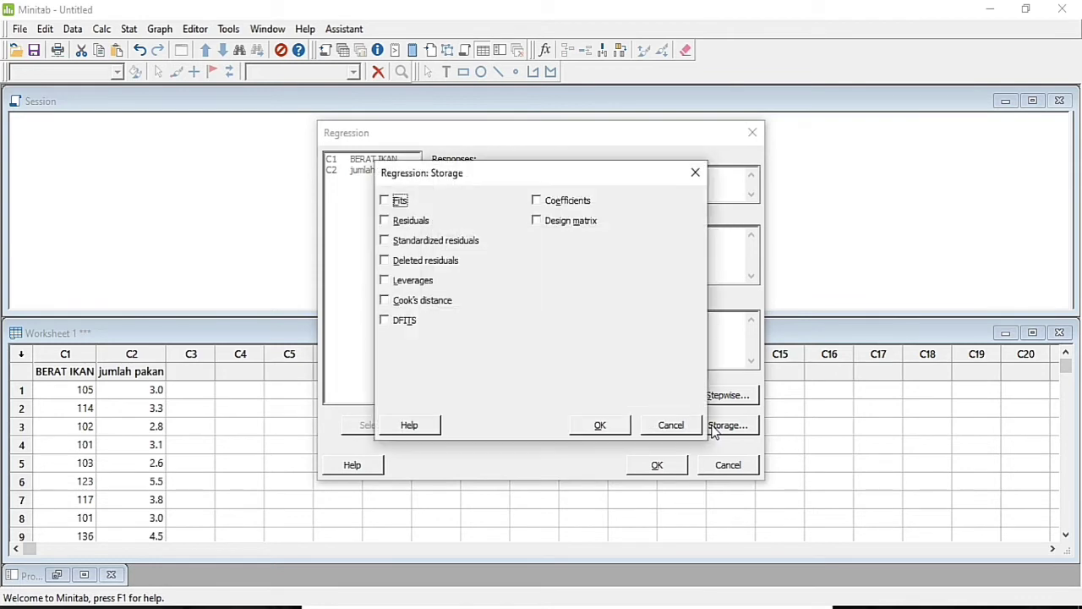
pyautogui.click(385, 203)
pyautogui.click(384, 221)
pyautogui.click(613, 433)
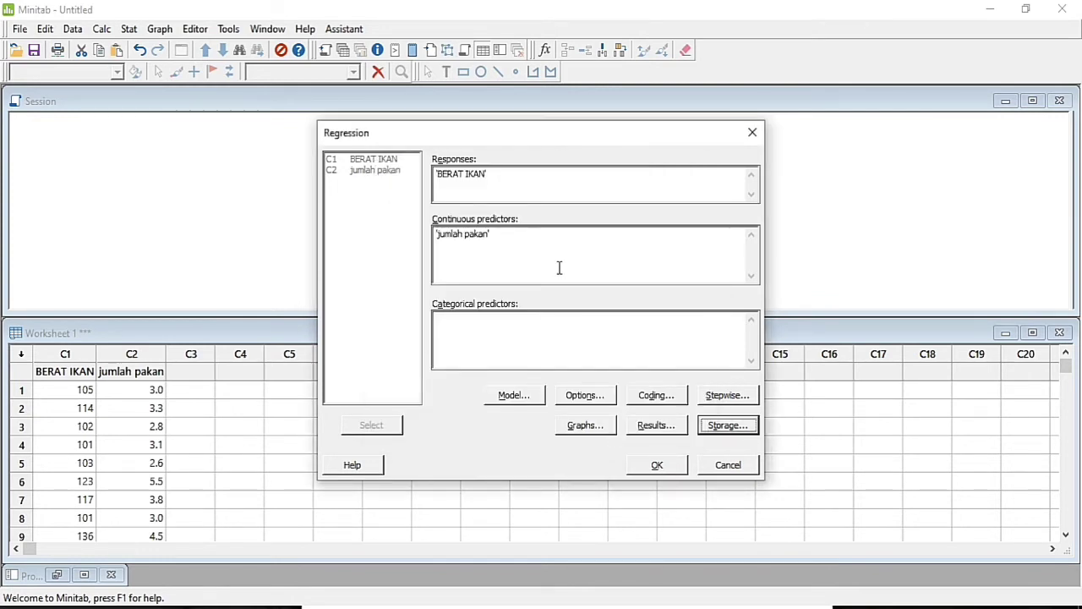
pyautogui.click(657, 466)
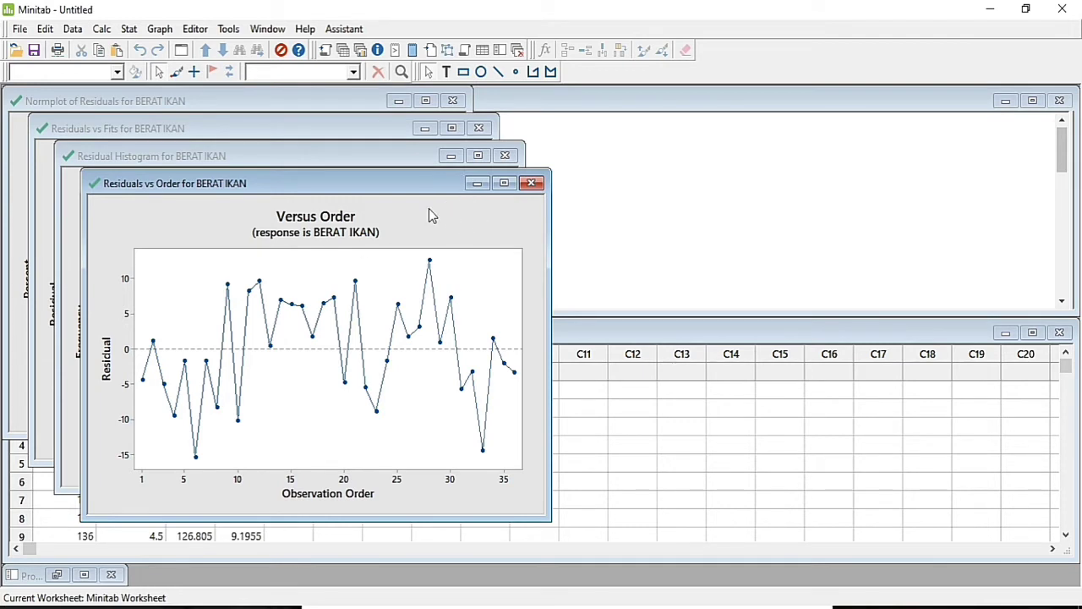
# Minimize the four residual plot windows for BERAT IKAN so the session output is uncovered
pyautogui.click(477, 184)
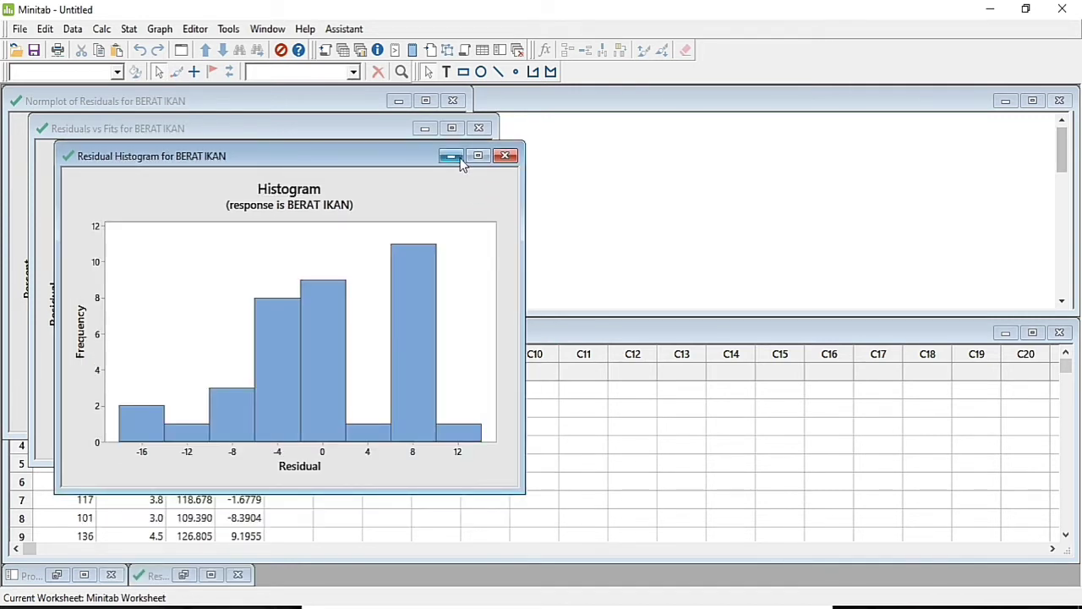
pyautogui.click(451, 157)
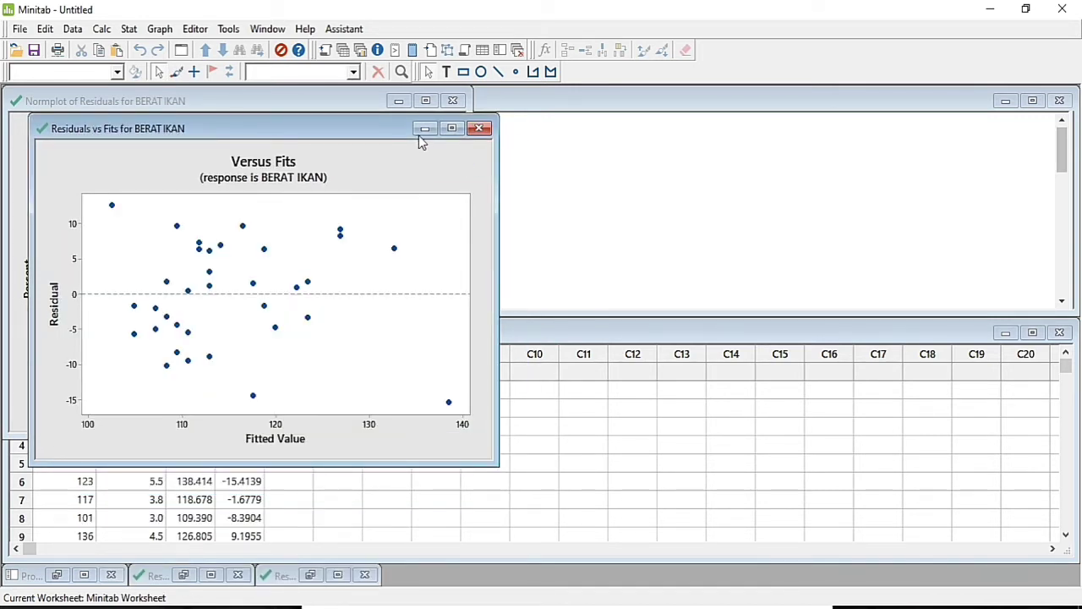
pyautogui.click(423, 130)
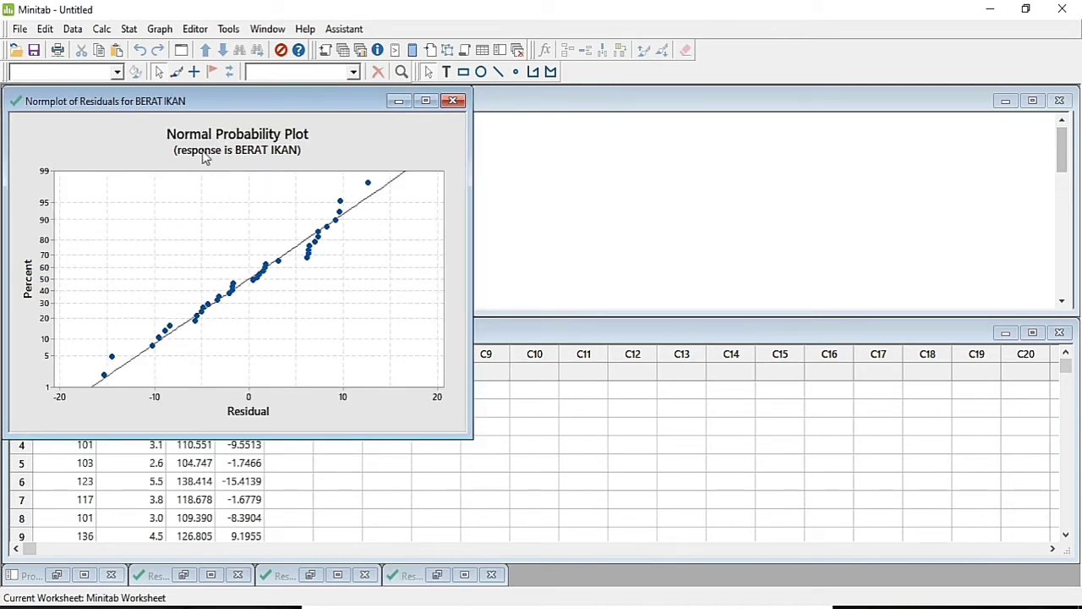
pyautogui.click(397, 102)
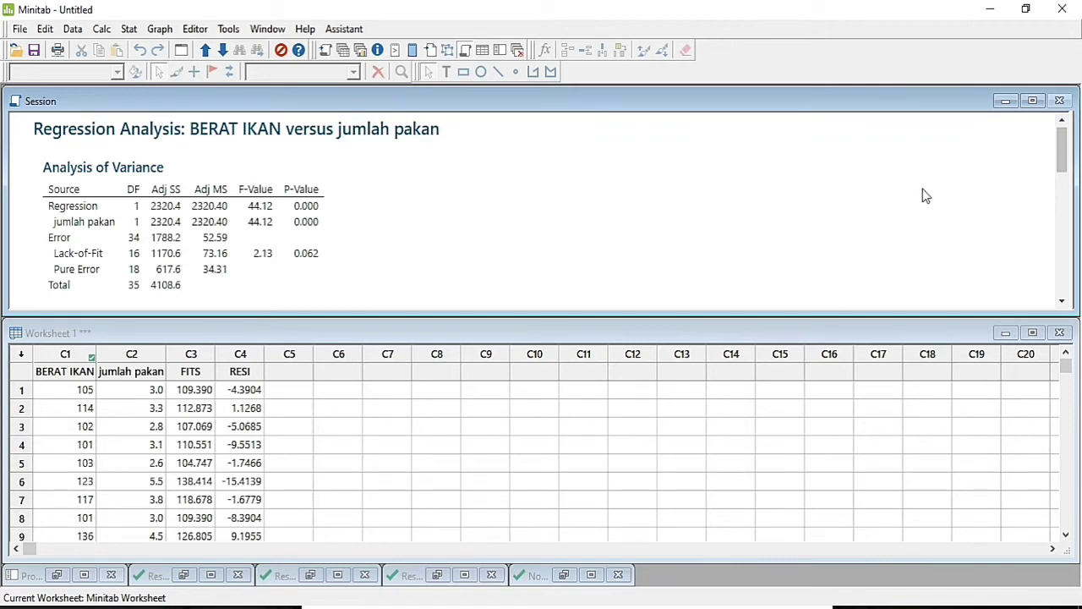
# Read through the regression output to its plot list, and reopen the normal probability and residuals-versus-fits plots from there
pyautogui.moveTo(1065, 145); pyautogui.dragTo(1039, 126)
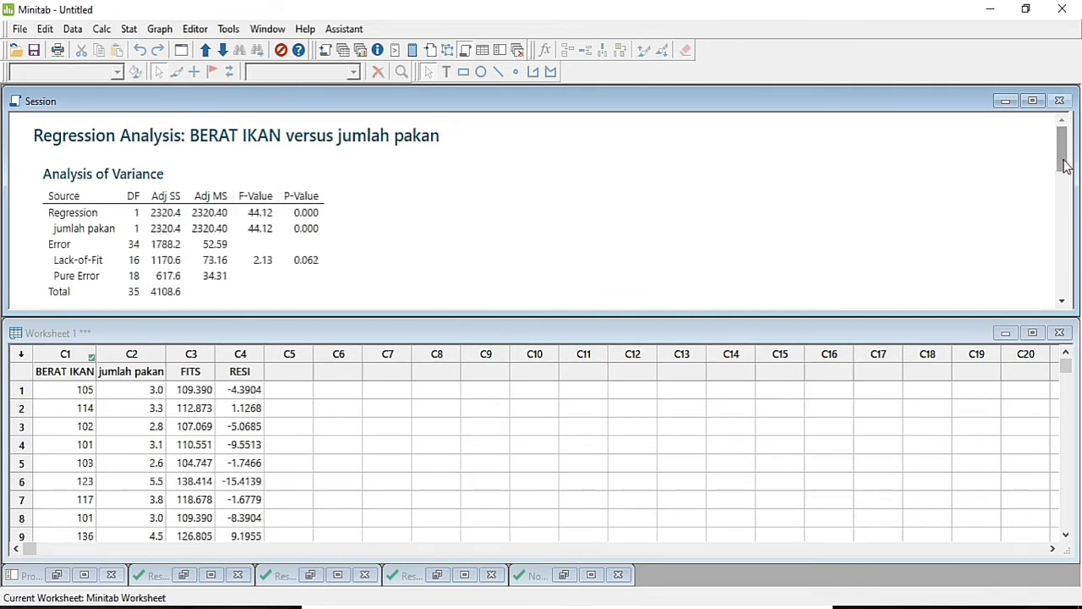
pyautogui.click(449, 376)
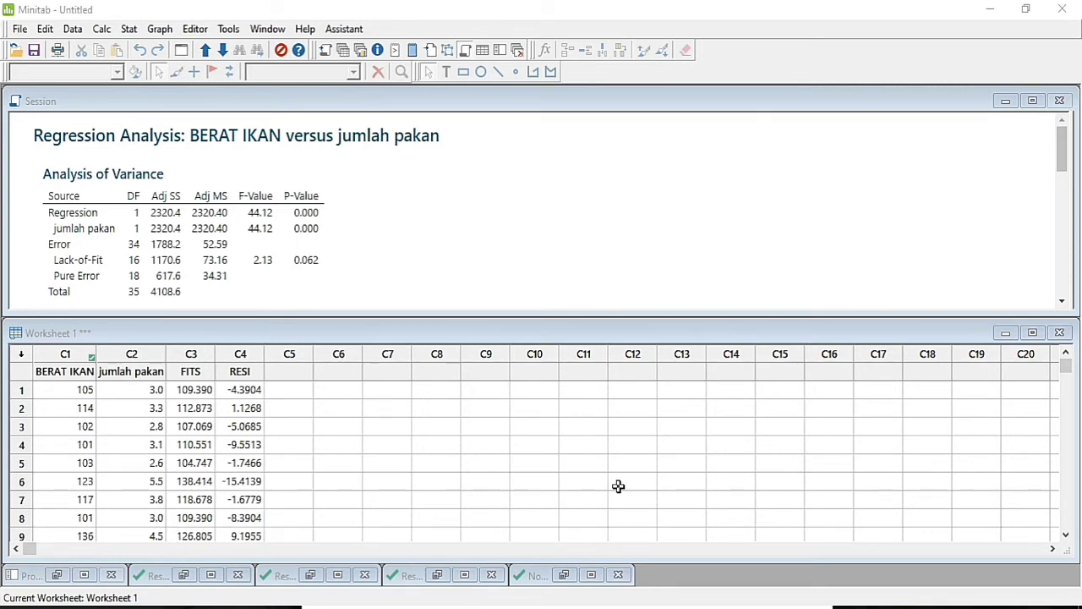
pyautogui.click(1072, 221)
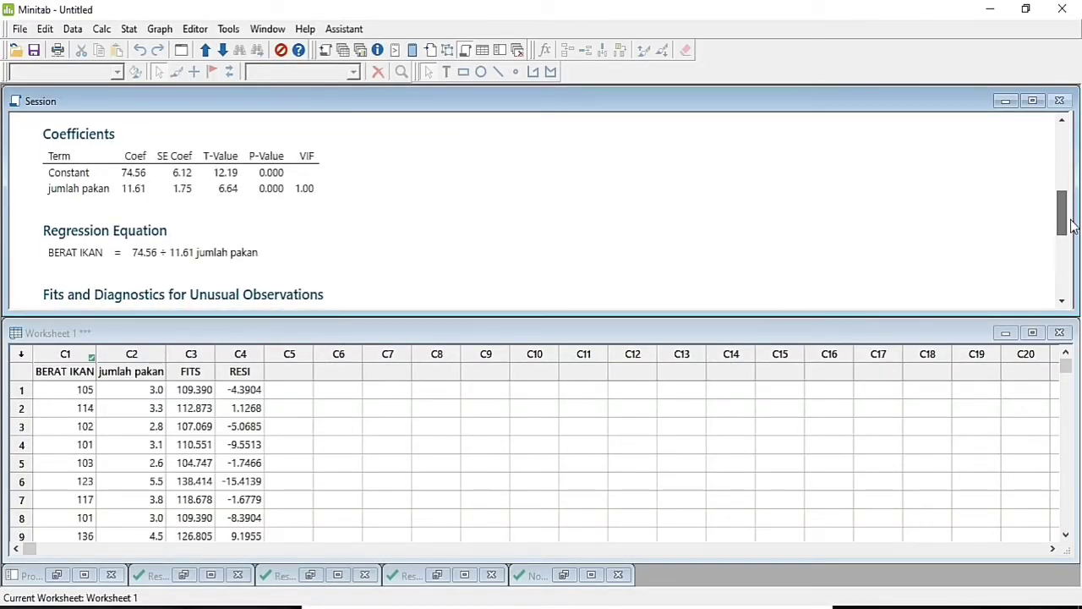
pyautogui.moveTo(1072, 221); pyautogui.dragTo(1070, 285)
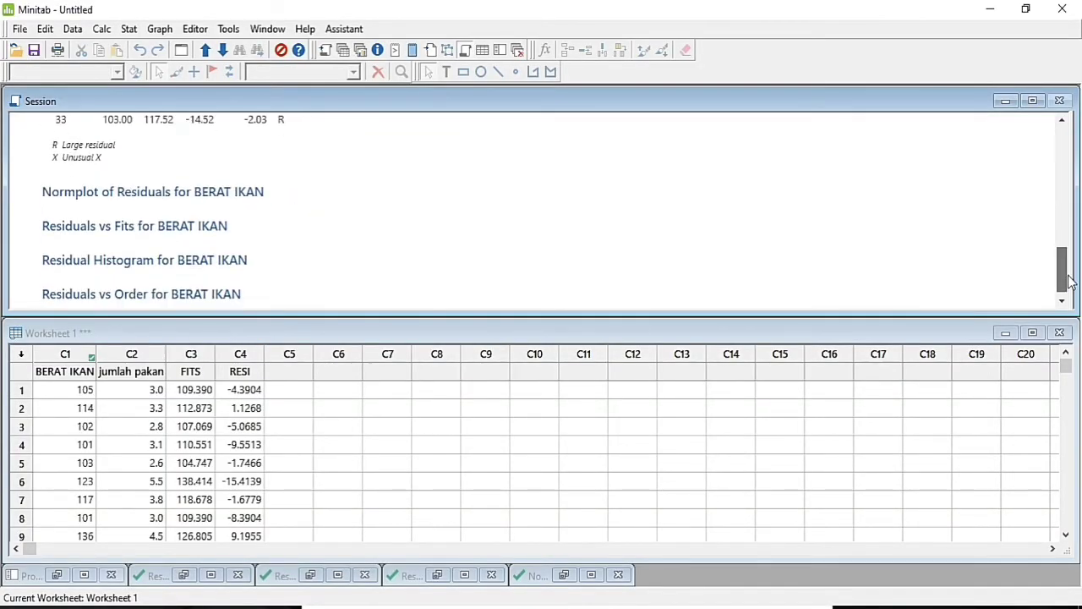
pyautogui.click(102, 194)
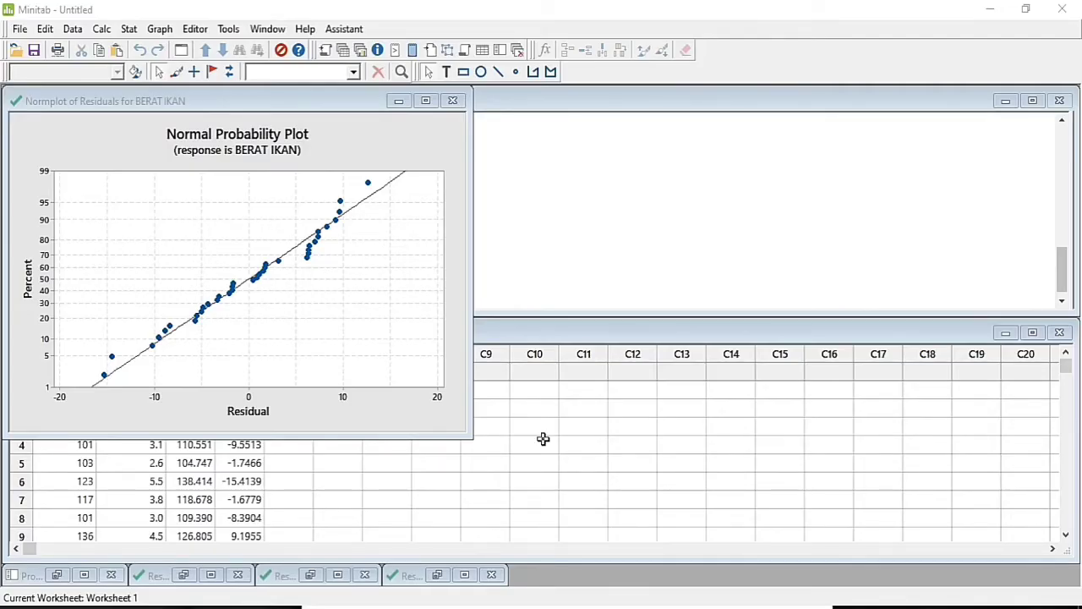
pyautogui.click(399, 102)
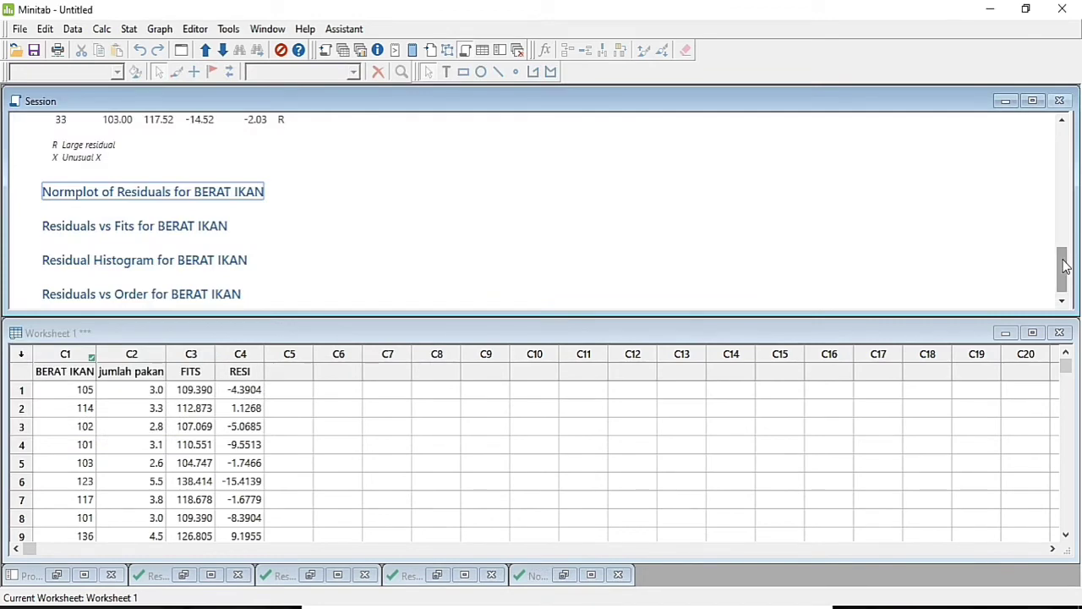
pyautogui.moveTo(1064, 254); pyautogui.dragTo(1068, 283)
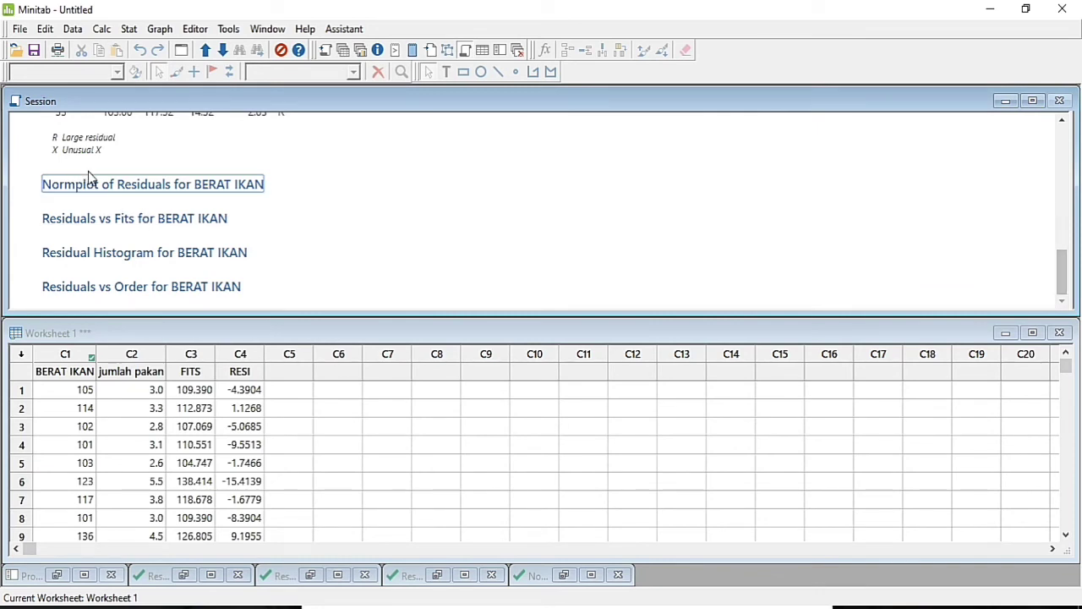
pyautogui.click(132, 221)
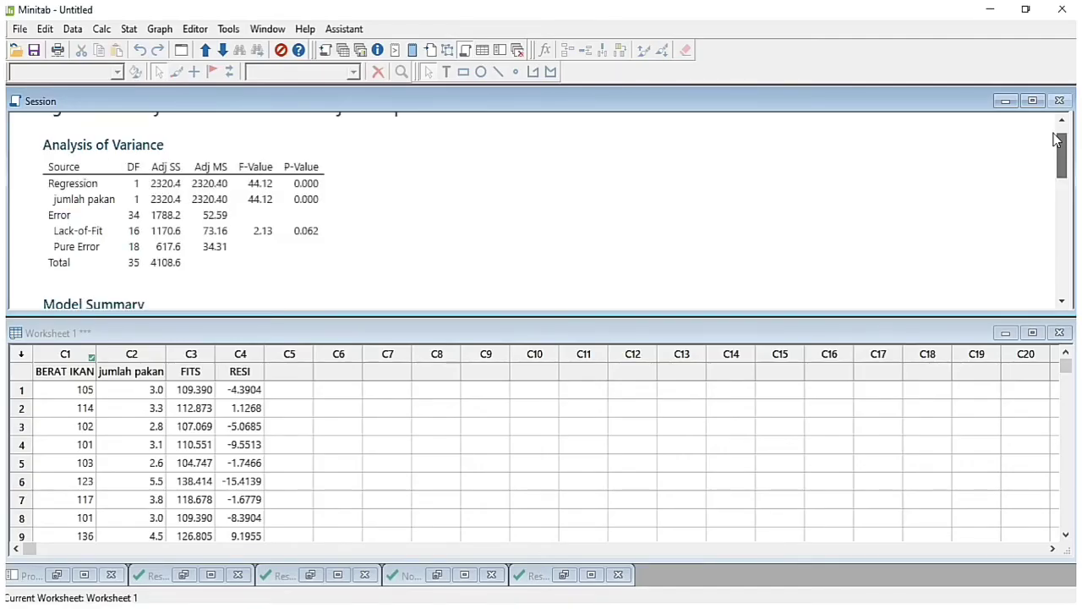
# Examine the analysis of variance, model summary, coefficients, regression equation and unusual observations in the regression output
pyautogui.scroll(1, 445, 238)
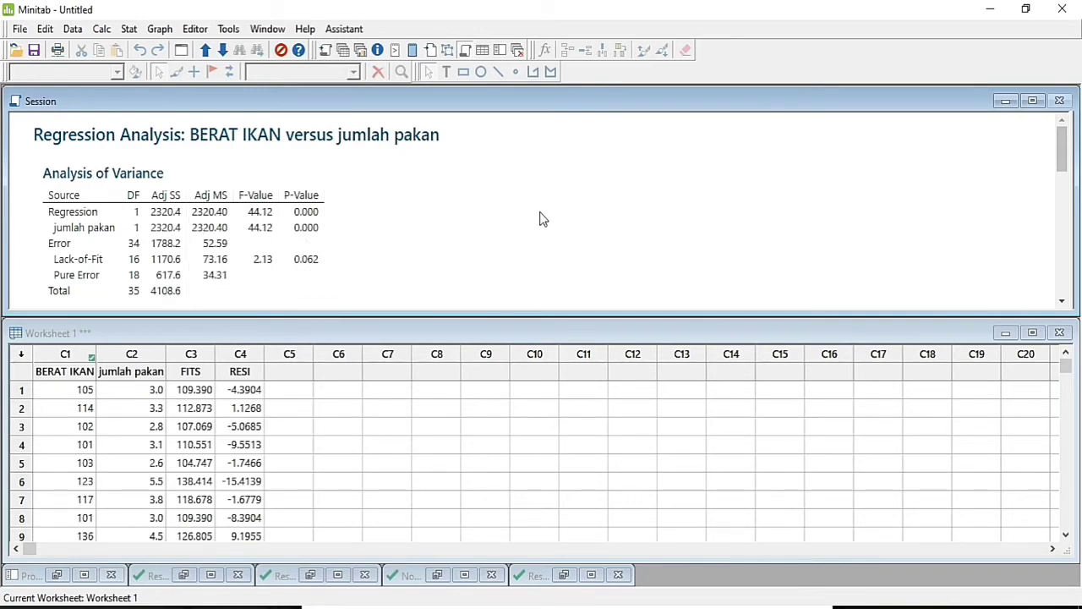
pyautogui.moveTo(1063, 152); pyautogui.dragTo(621, 211)
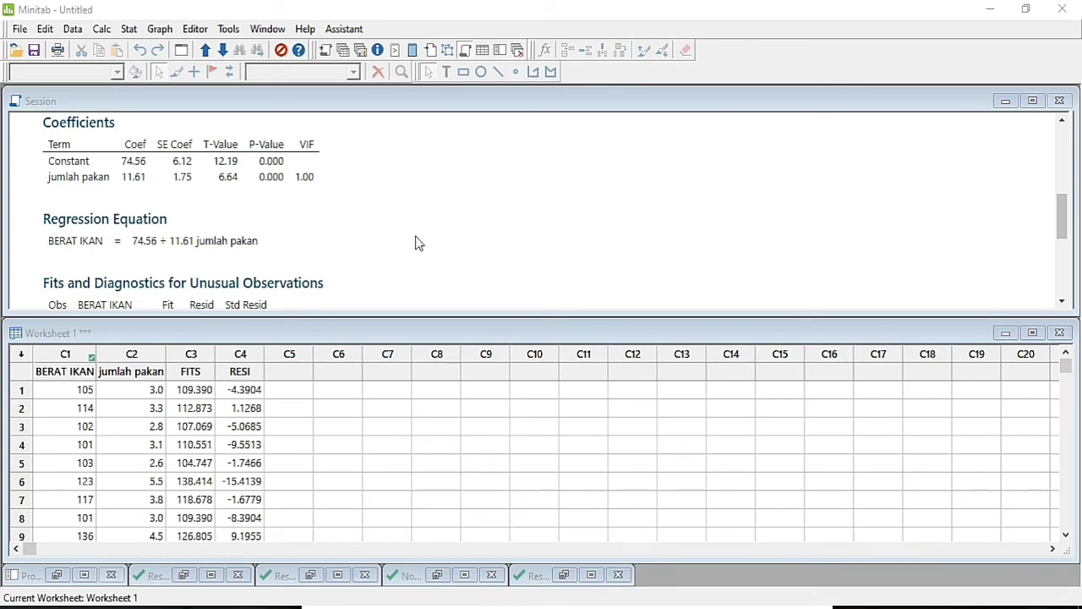
pyautogui.moveTo(1062, 215); pyautogui.dragTo(1068, 230)
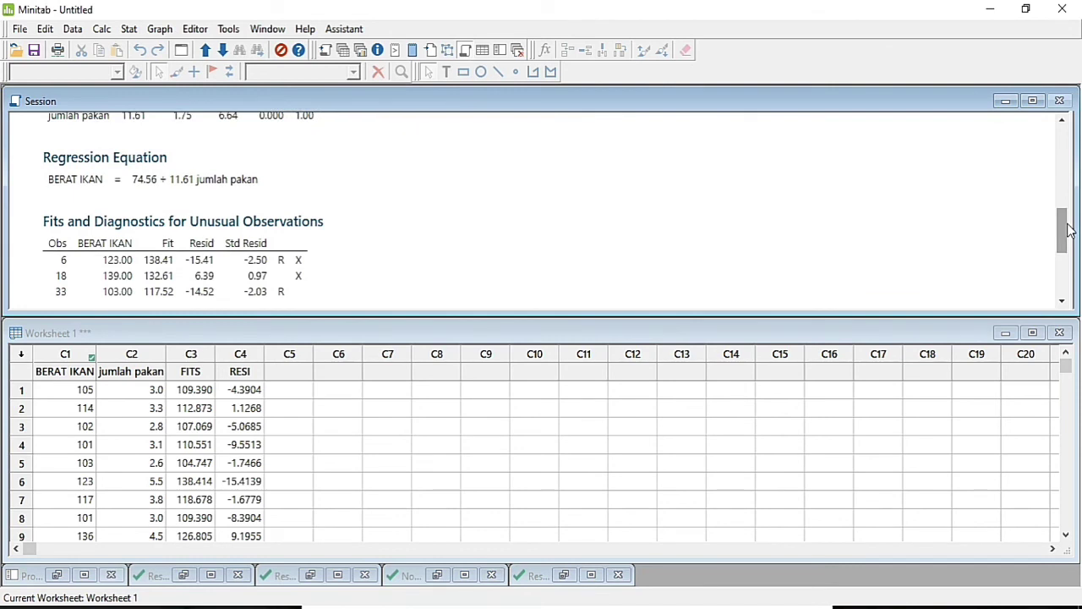
pyautogui.scroll(4, 568, 255)
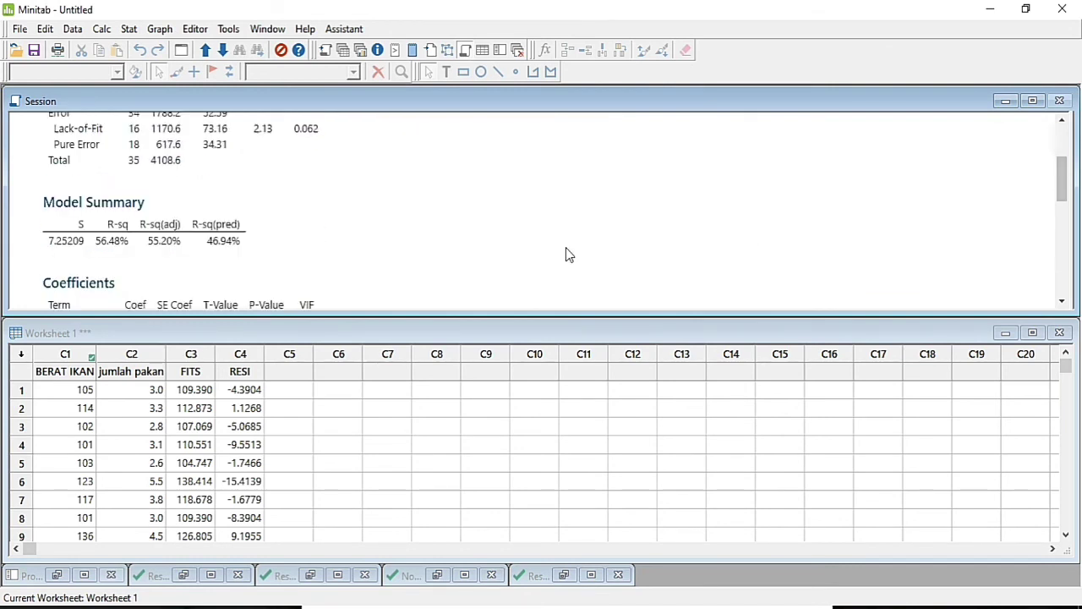
pyautogui.click(107, 238)
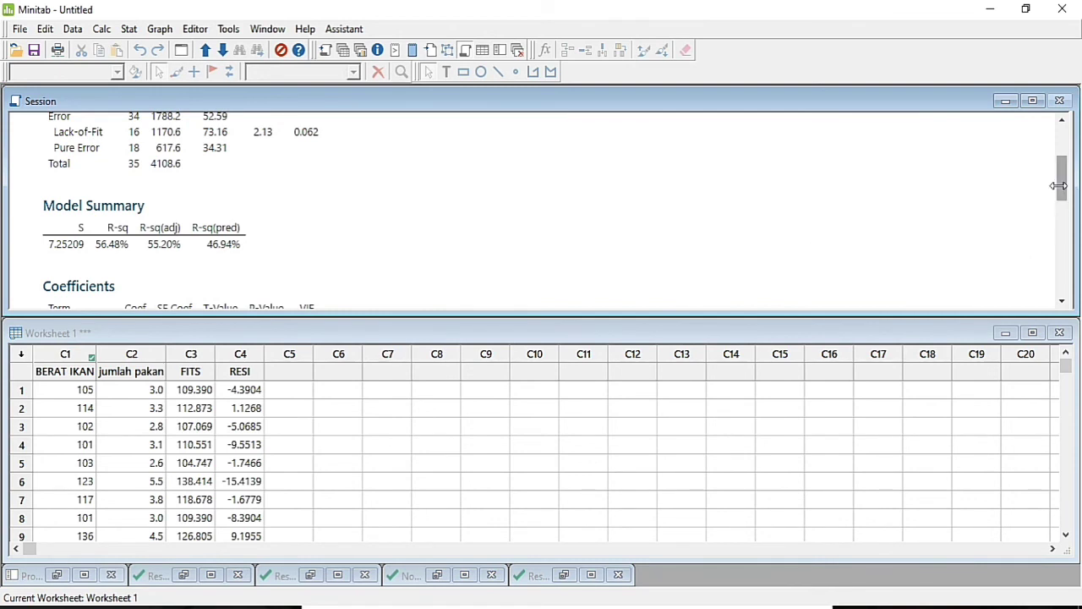
pyautogui.moveTo(1059, 185); pyautogui.dragTo(1043, 138)
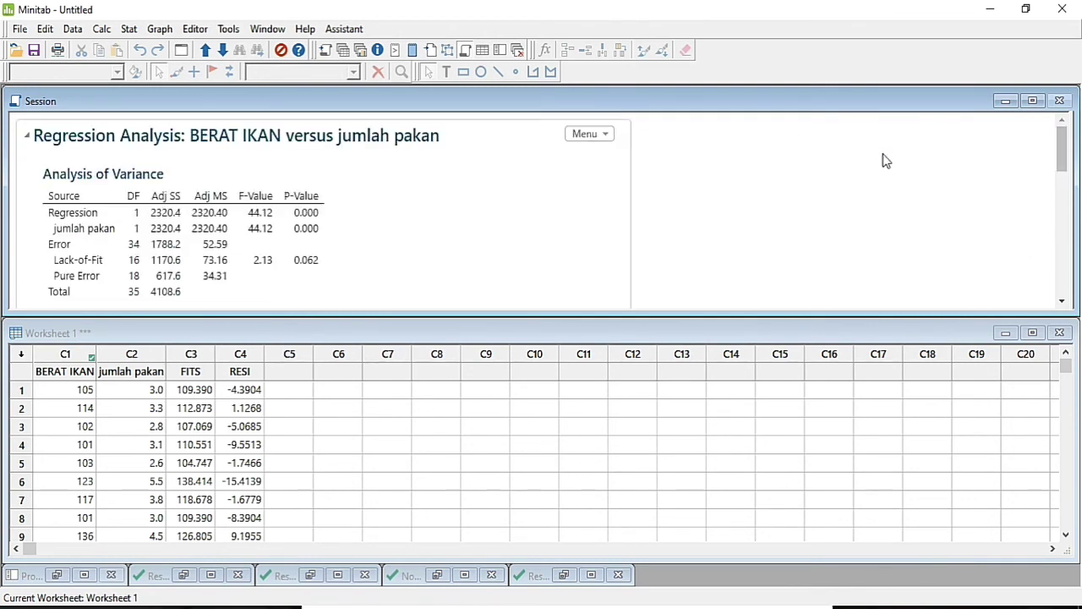
pyautogui.moveTo(1067, 173); pyautogui.dragTo(1046, 154)
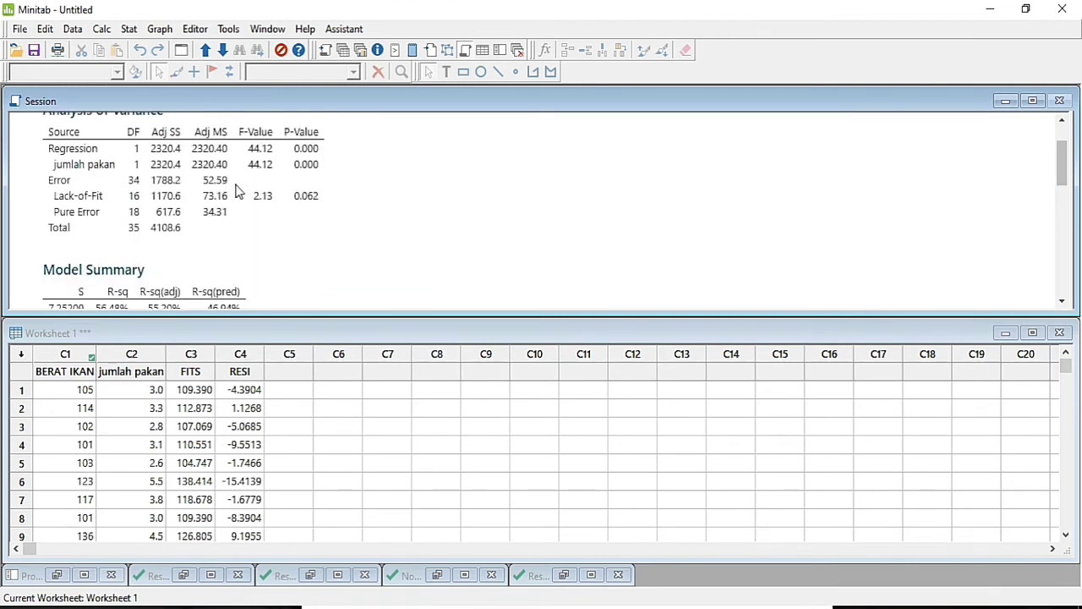